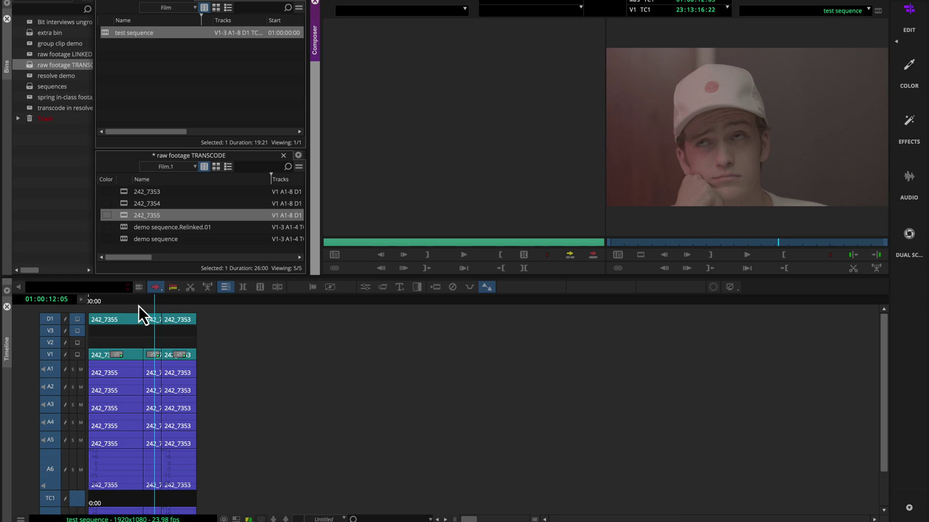
# Inspect where Match Frame, Reverse Match Frame and Find Bin are mapped in the Mark k keyboard settings, and close all tool windows.
pyautogui.hotkey('ctrl', '3')
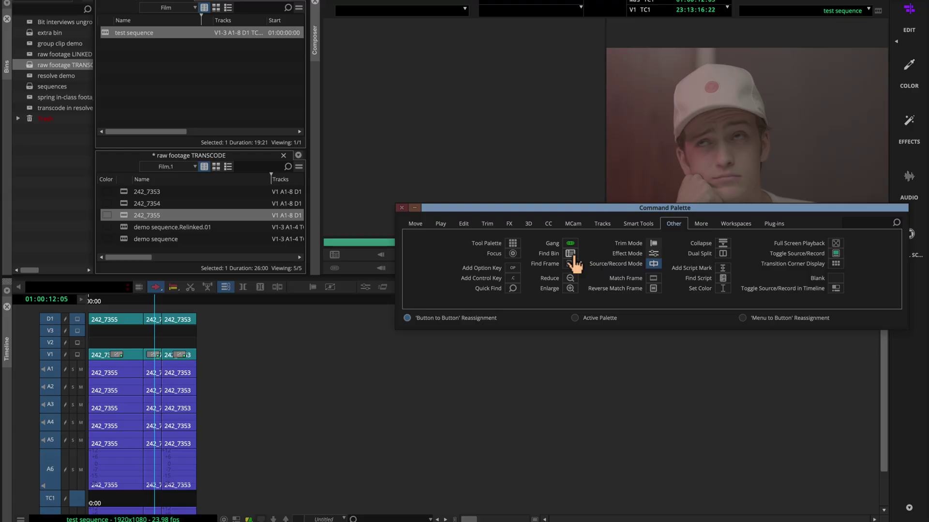
pyautogui.doubleClick(379, 283)
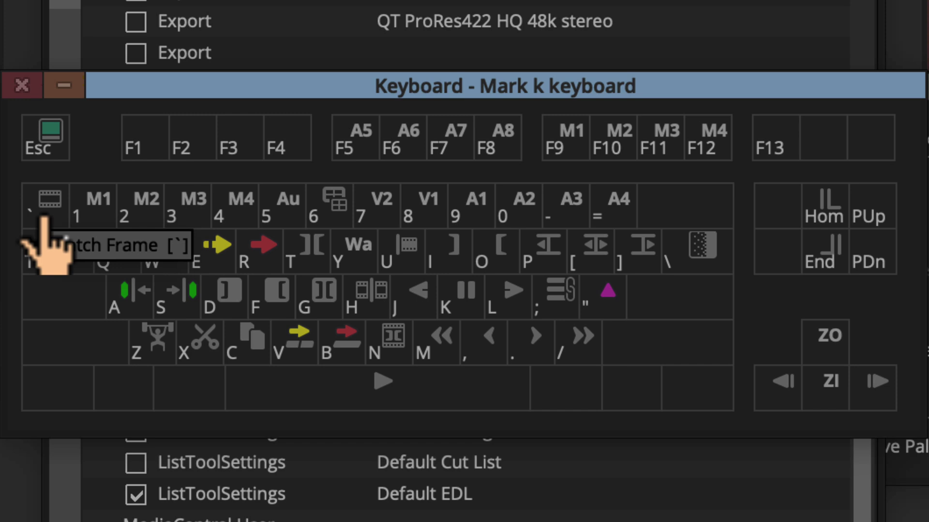
pyautogui.press('shift')
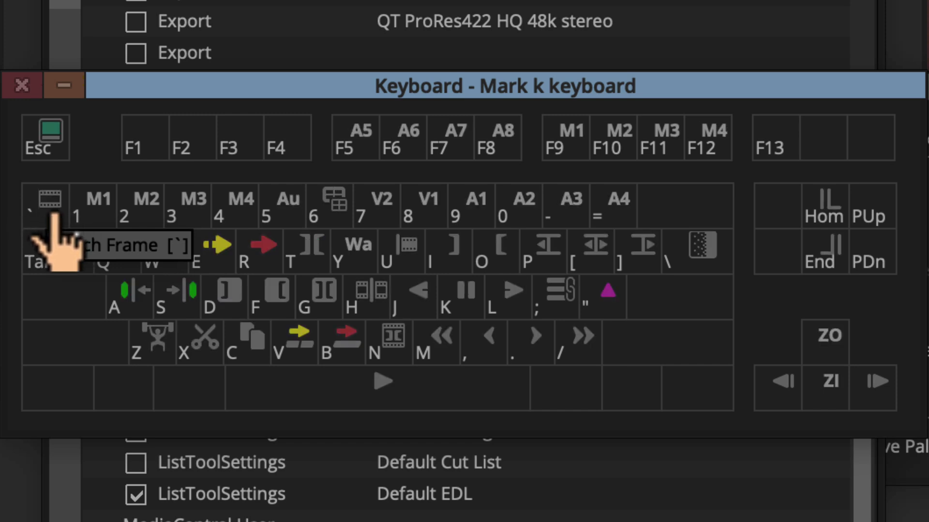
pyautogui.press('shift')
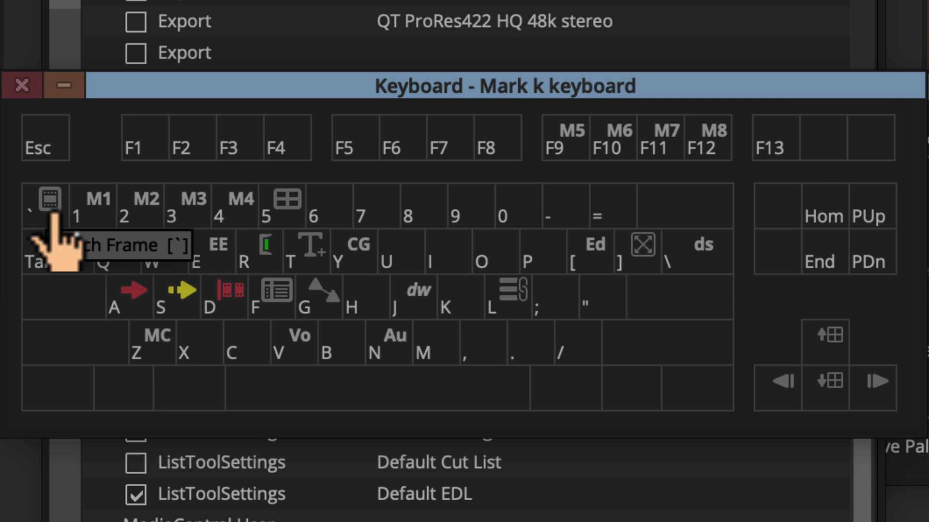
pyautogui.press('alt')
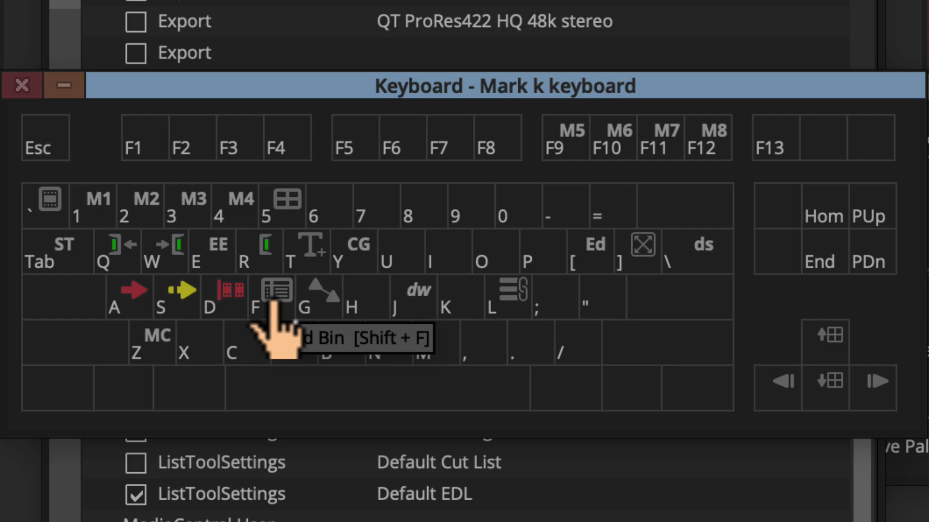
pyautogui.press('alt')
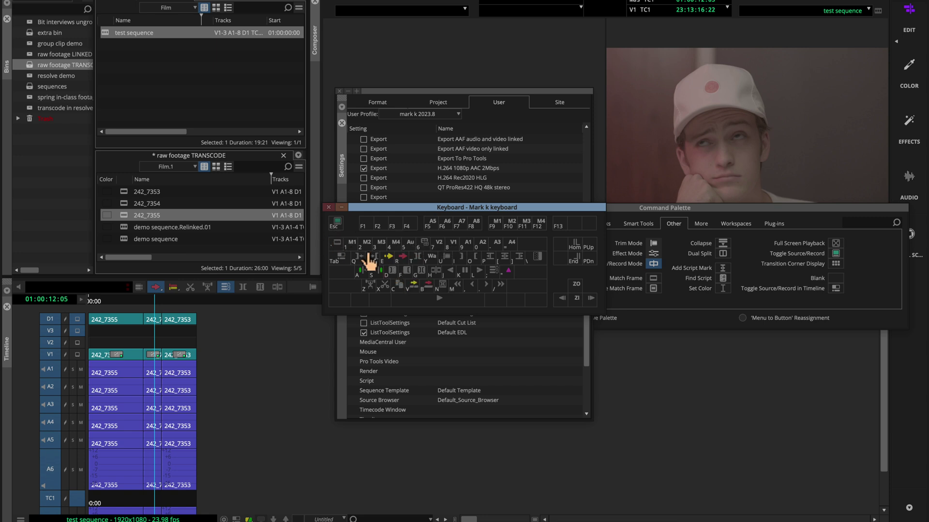
pyautogui.click(328, 210)
pyautogui.click(671, 210)
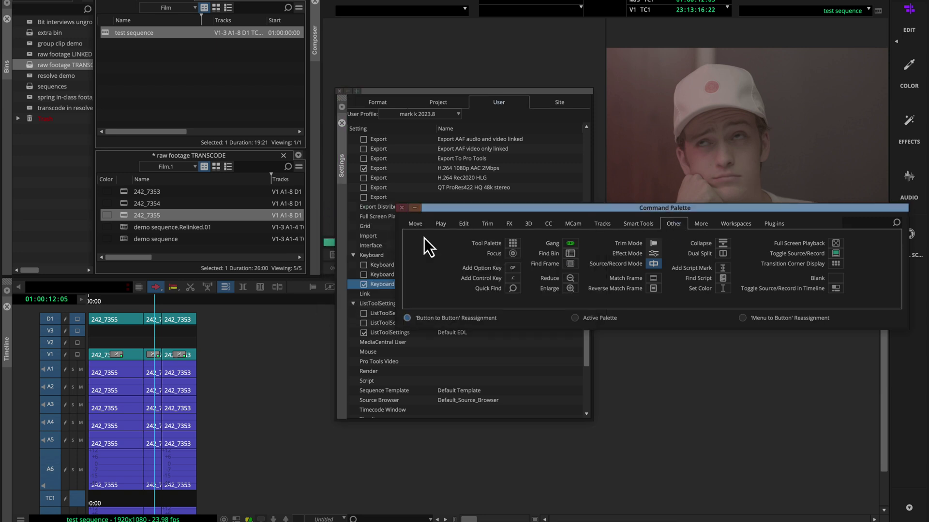
pyautogui.click(401, 208)
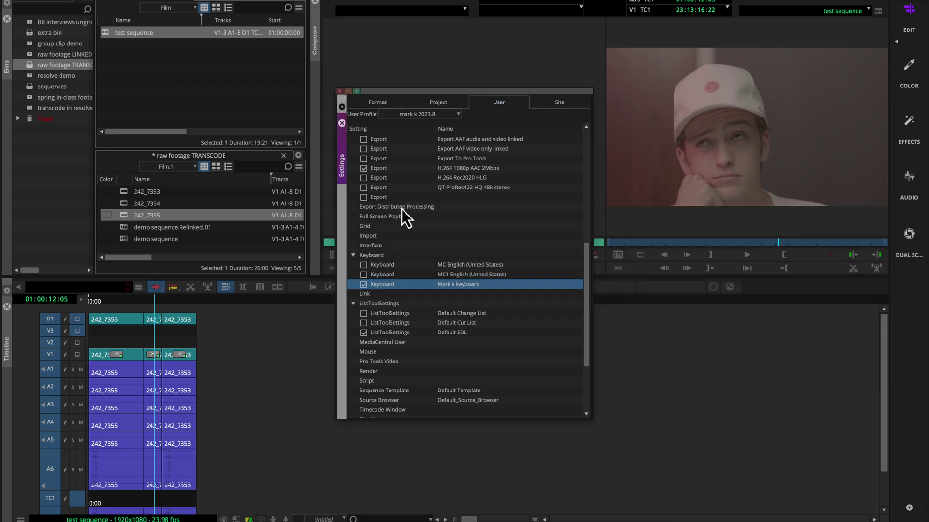
pyautogui.click(339, 91)
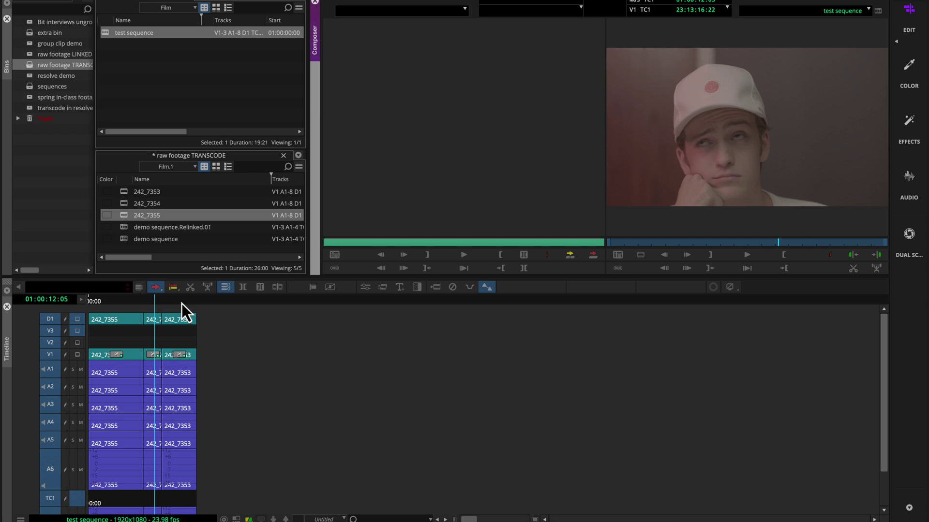
# Park the test sequence playhead at 01:00:03:01 and use Match Frame to load source clip 242_7355.
pyautogui.moveTo(181, 303); pyautogui.dragTo(123, 316)
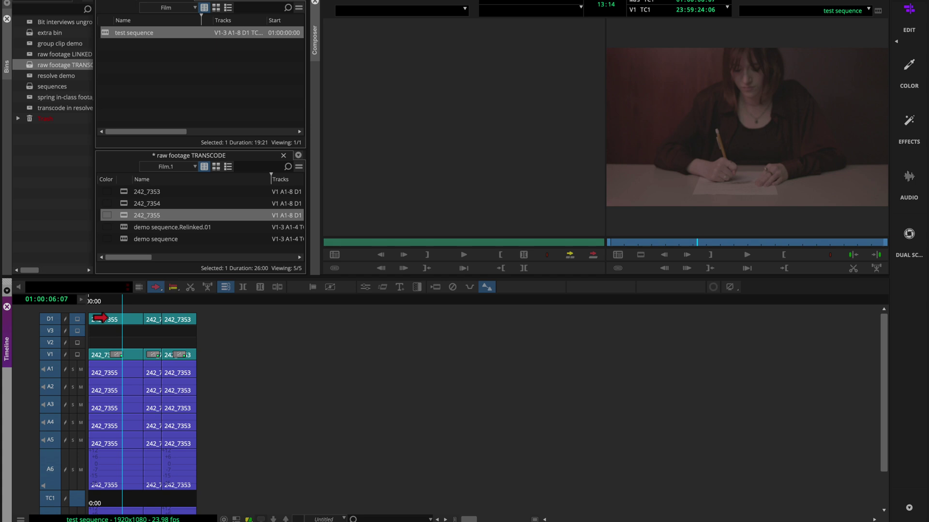
pyautogui.moveTo(113, 301); pyautogui.dragTo(106, 300)
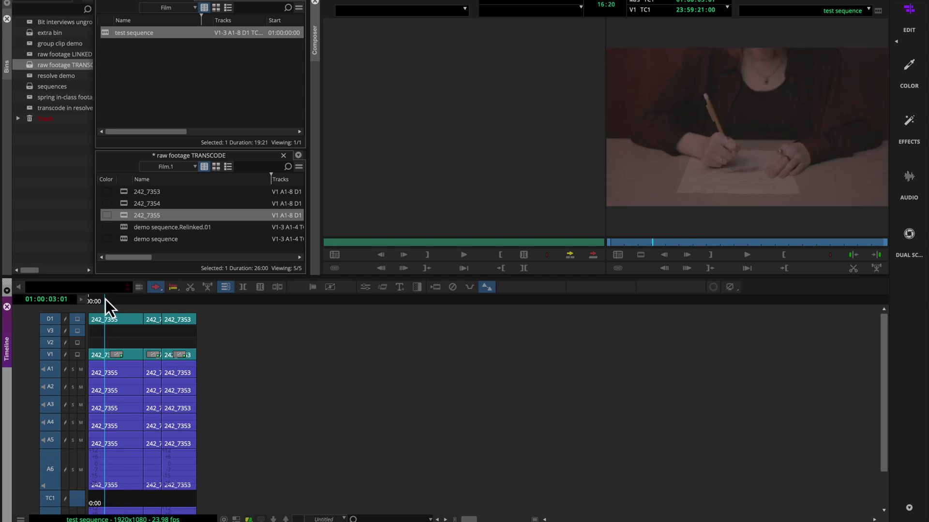
pyautogui.press('f')
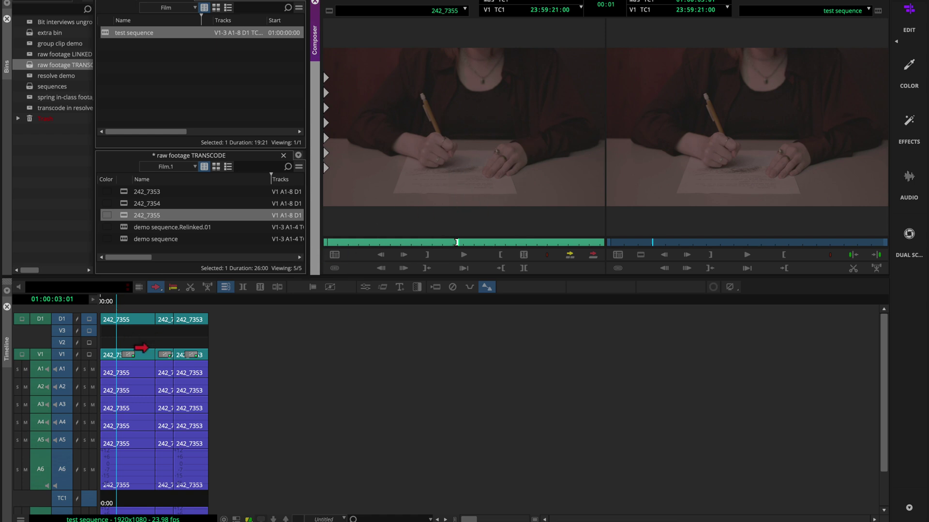
# Mark the source clip 242_7355 with an in point at 23:59:12:23 and an out point at 23:59:25:12.
pyautogui.click(373, 243)
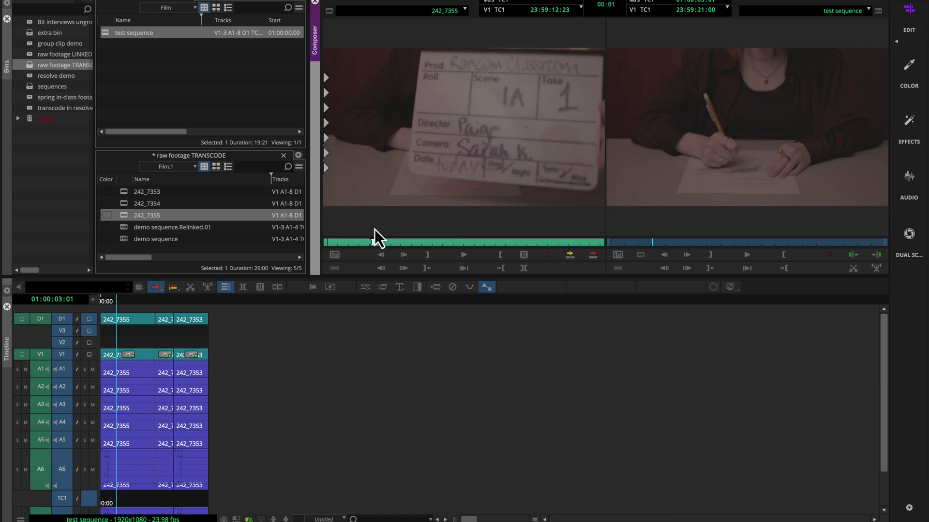
pyautogui.moveTo(442, 236); pyautogui.dragTo(506, 236)
pyautogui.press('o')
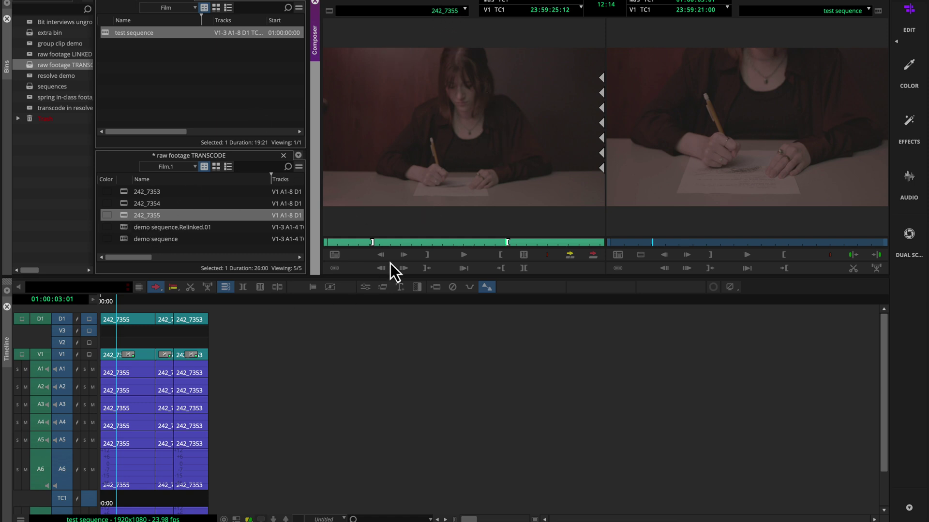
# Splice the marked section of 242_7355 onto the end of the test sequence and undo that edit.
pyautogui.moveTo(198, 301); pyautogui.dragTo(246, 300)
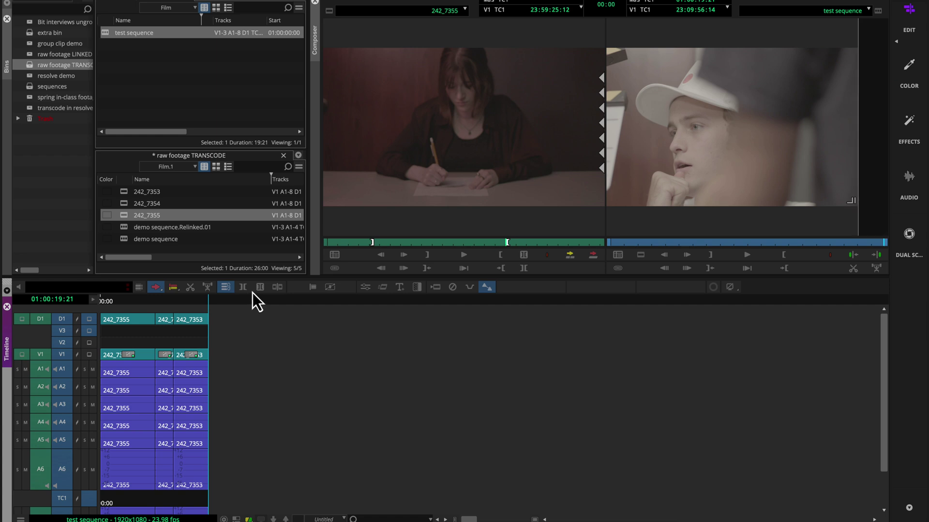
pyautogui.press('v')
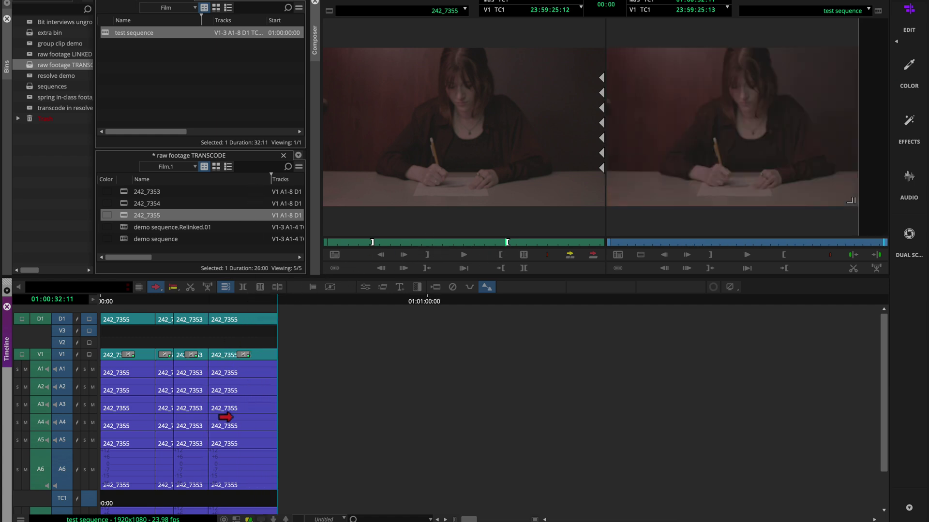
pyautogui.hotkey('ctrl', 'z')
# Park the sequence playhead at 01:00:06:23 and match frame it into the source monitor.
pyautogui.click(138, 304)
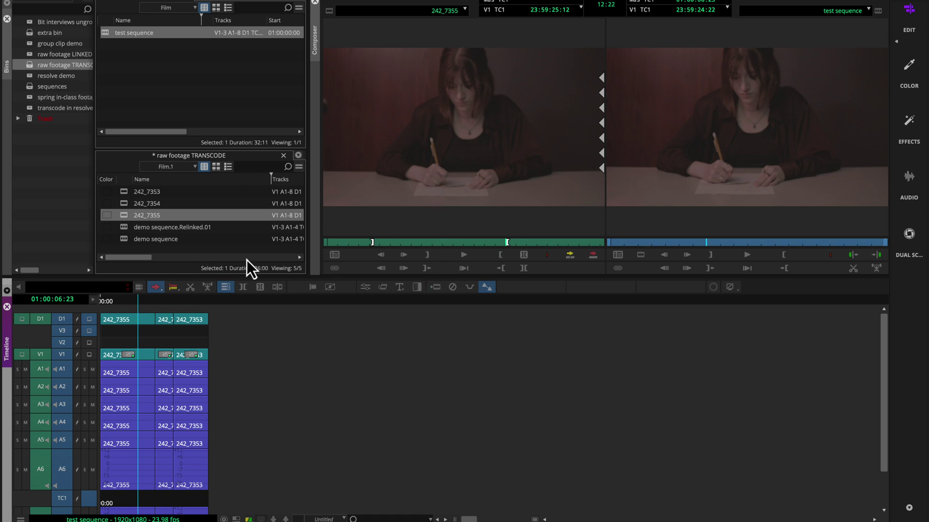
pyautogui.moveTo(436, 243); pyautogui.dragTo(439, 243)
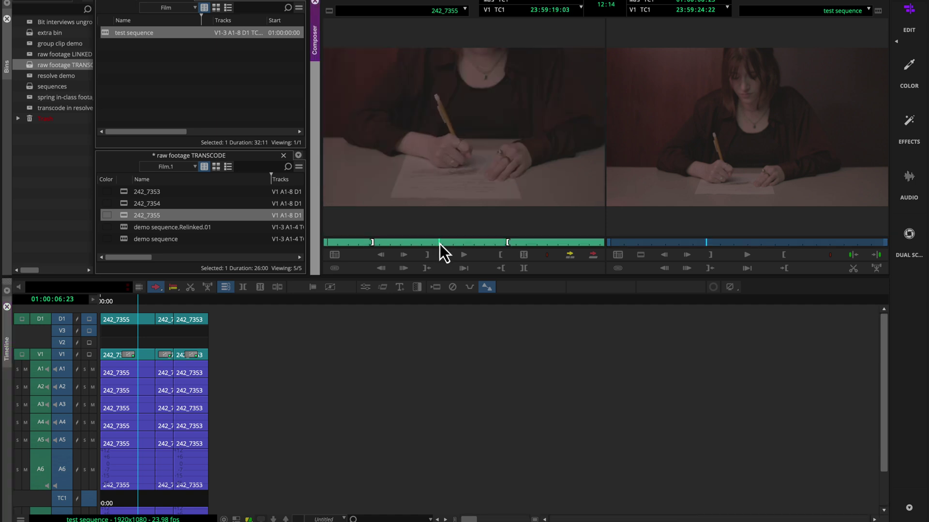
pyautogui.click(291, 429)
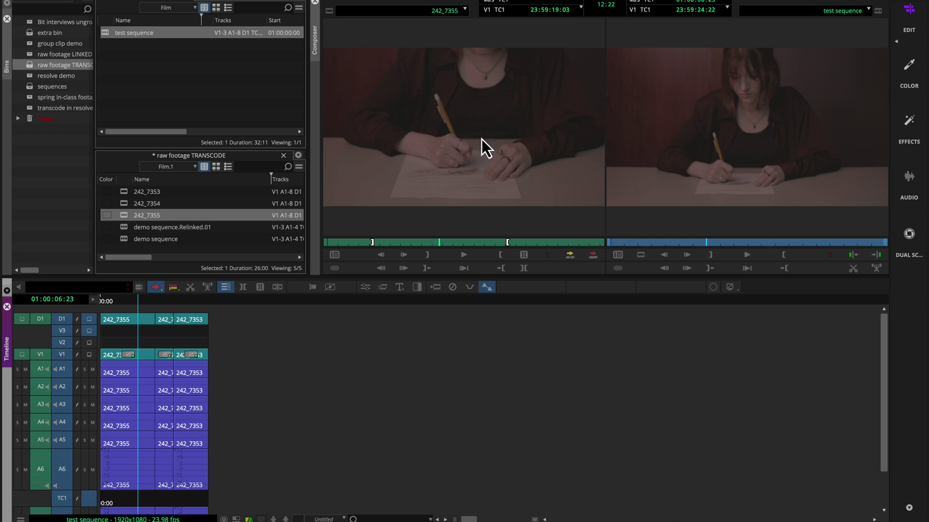
pyautogui.press('F4')
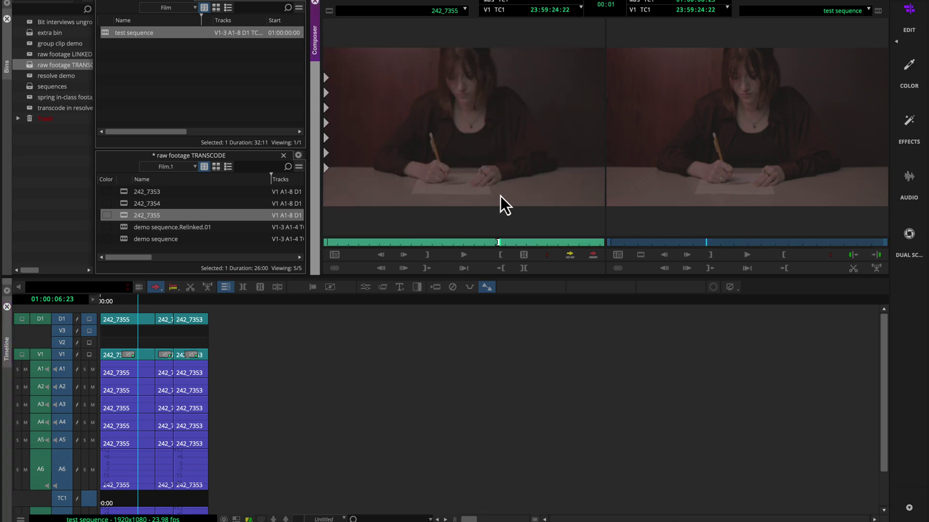
pyautogui.click(467, 129)
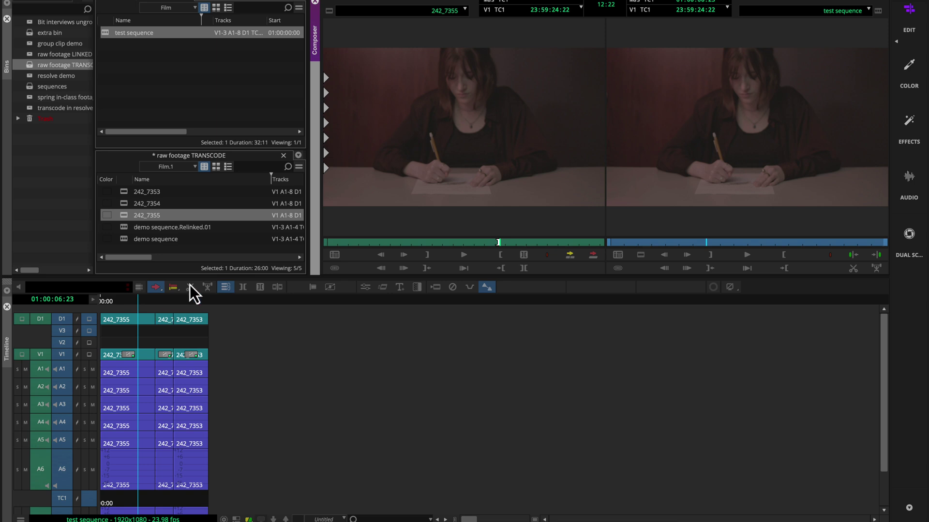
# Cue source clip 242_7355 to 23:59:20:20 and use Reverse Match Frame to locate that frame in the sequence.
pyautogui.click(356, 306)
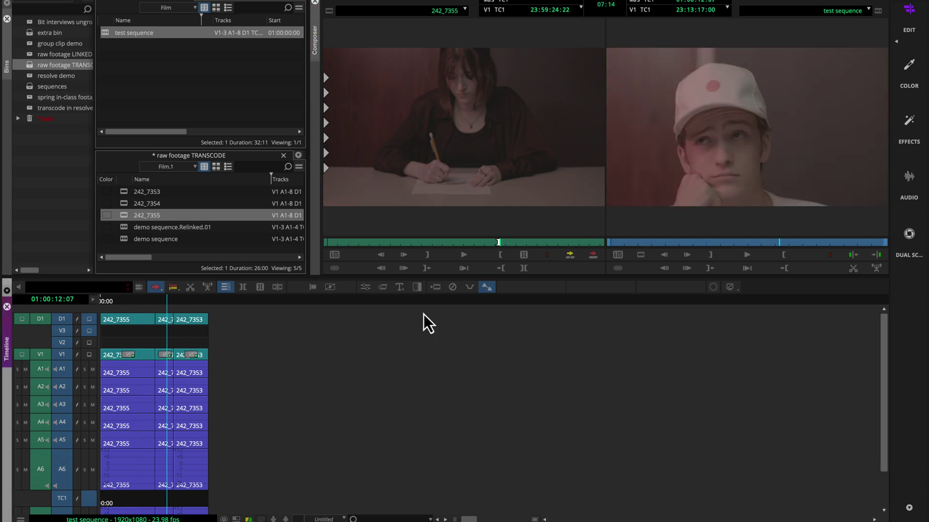
pyautogui.moveTo(459, 243)
pyautogui.mouseDown()
pyautogui.moveTo(411, 245)
pyautogui.moveTo(457, 239)
pyautogui.mouseUp()
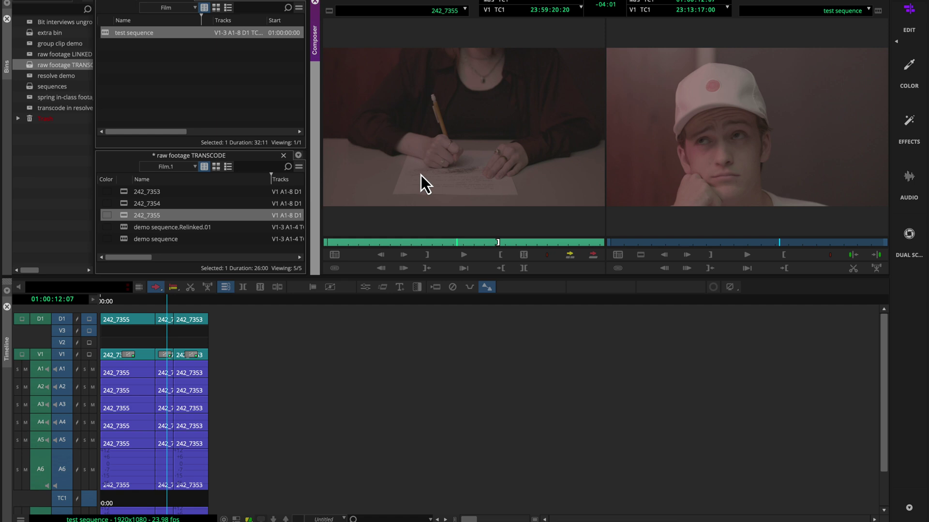
pyautogui.hotkey('shift', 'f')
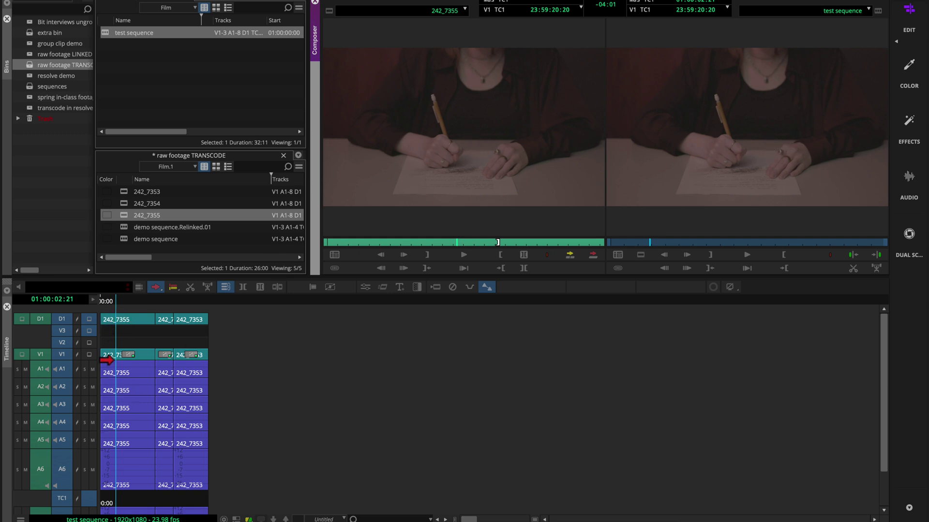
# Load clip 242_7354, cue it to 23:13:17:01 in the source monitor, and reverse match frame it to the sequence.
pyautogui.moveTo(115, 300)
pyautogui.mouseDown()
pyautogui.moveTo(166, 298)
pyautogui.moveTo(100, 300)
pyautogui.moveTo(127, 301)
pyautogui.mouseUp()
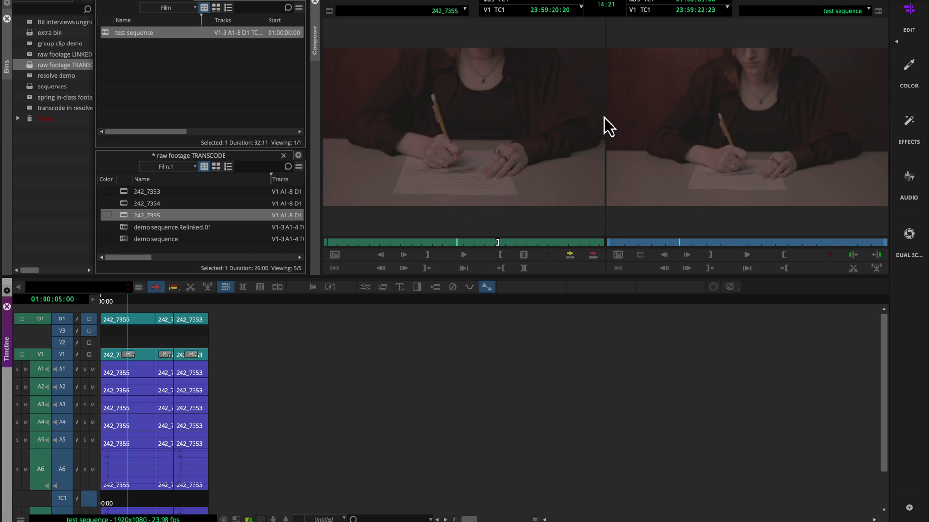
pyautogui.doubleClick(125, 205)
pyautogui.moveTo(540, 244); pyautogui.dragTo(601, 240)
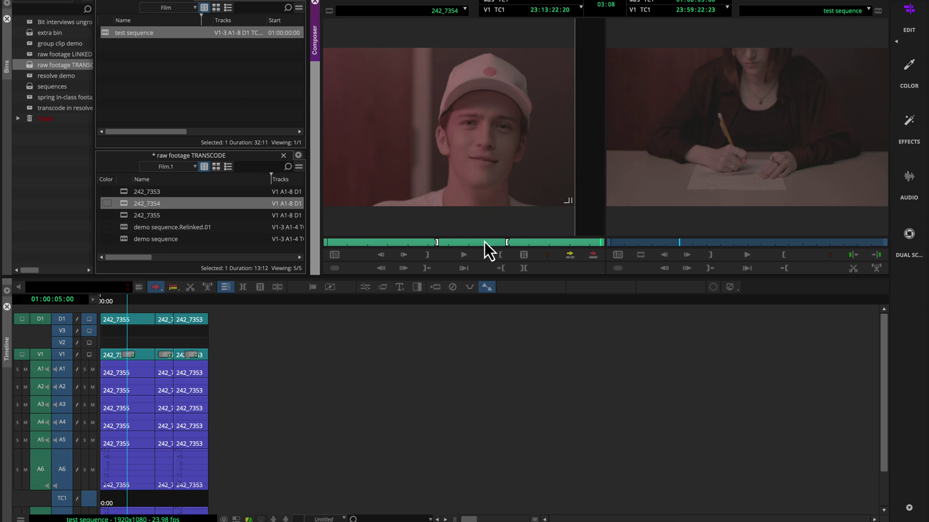
pyautogui.click(483, 242)
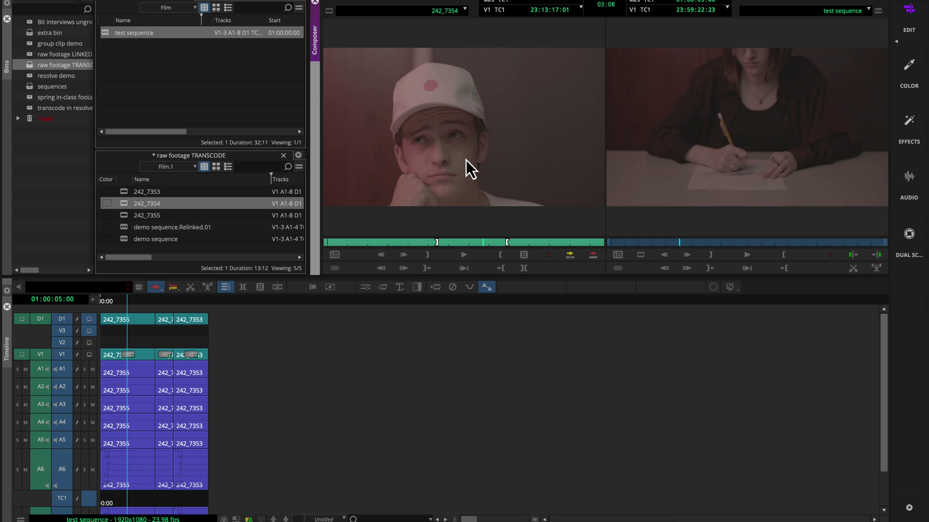
pyautogui.hotkey('shift', 'f')
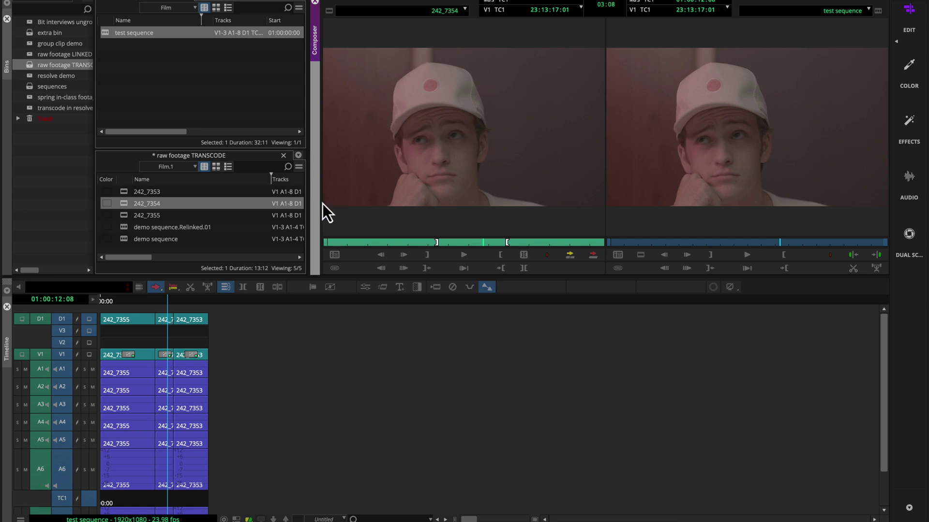
# With the spring in-class footage bin opened in front, match frame the sequence at 01:00:07:11 and find the source clip's bin.
pyautogui.doubleClick(25, 97)
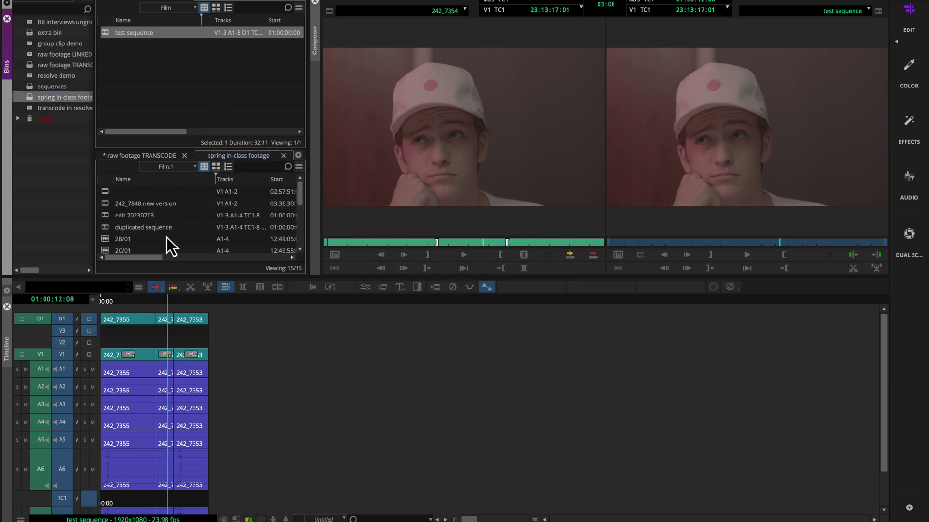
pyautogui.moveTo(140, 301)
pyautogui.mouseDown()
pyautogui.moveTo(149, 299)
pyautogui.moveTo(141, 302)
pyautogui.mouseUp()
pyautogui.press('F10')
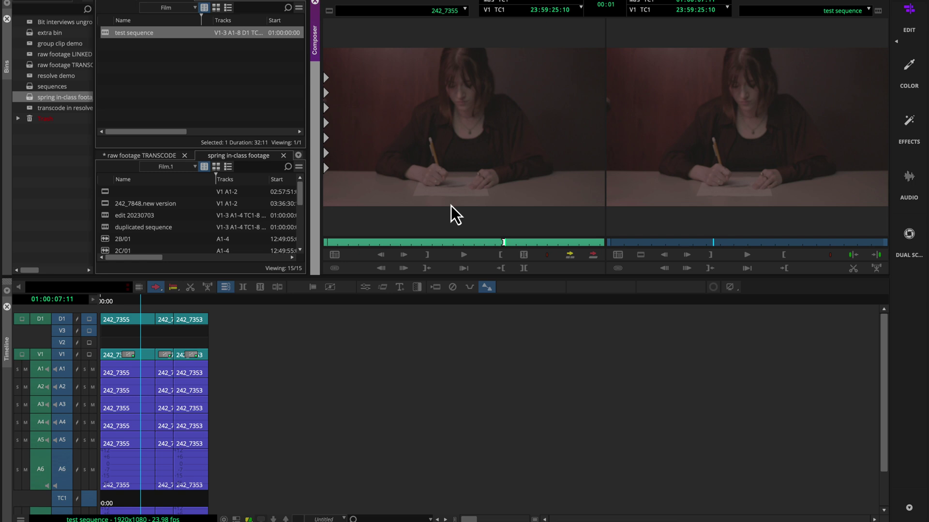
pyautogui.click(334, 256)
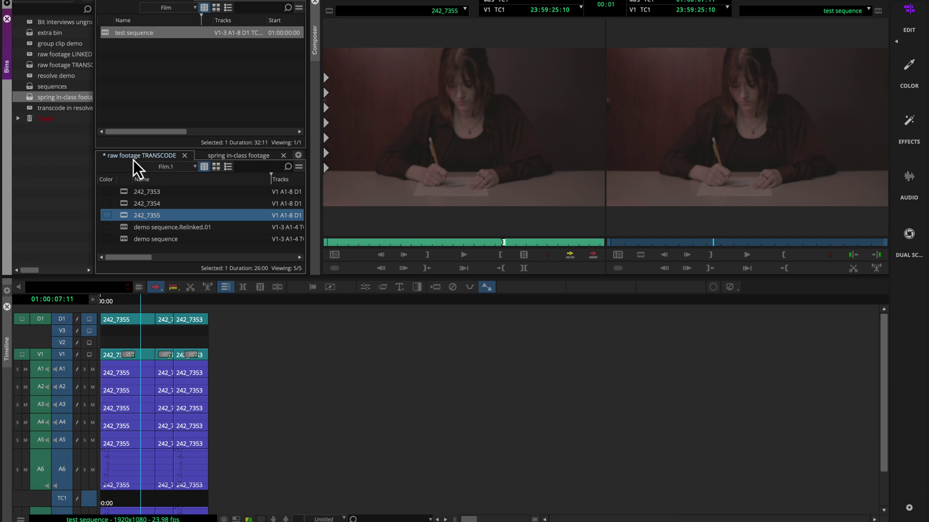
# Close the raw footage TRANSCODE bin, reopen it in its own window, and close it again.
pyautogui.click(184, 155)
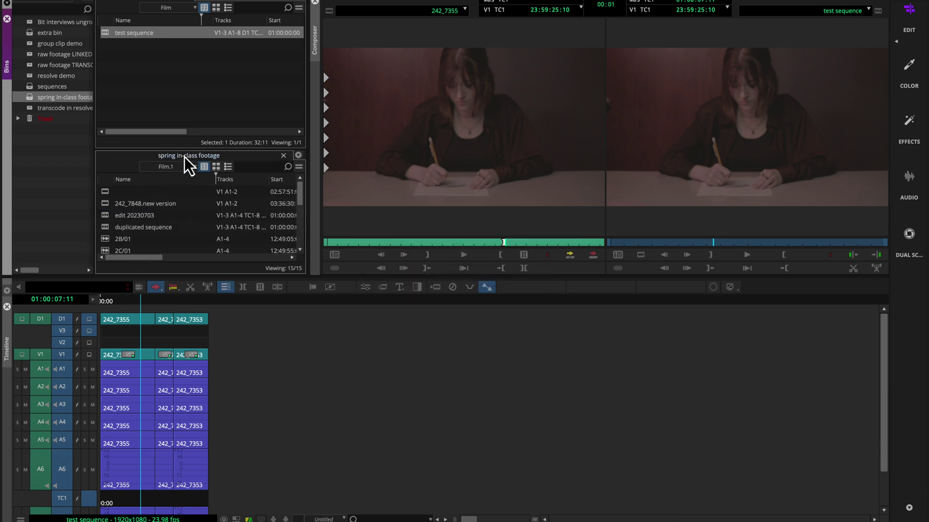
pyautogui.doubleClick(64, 65)
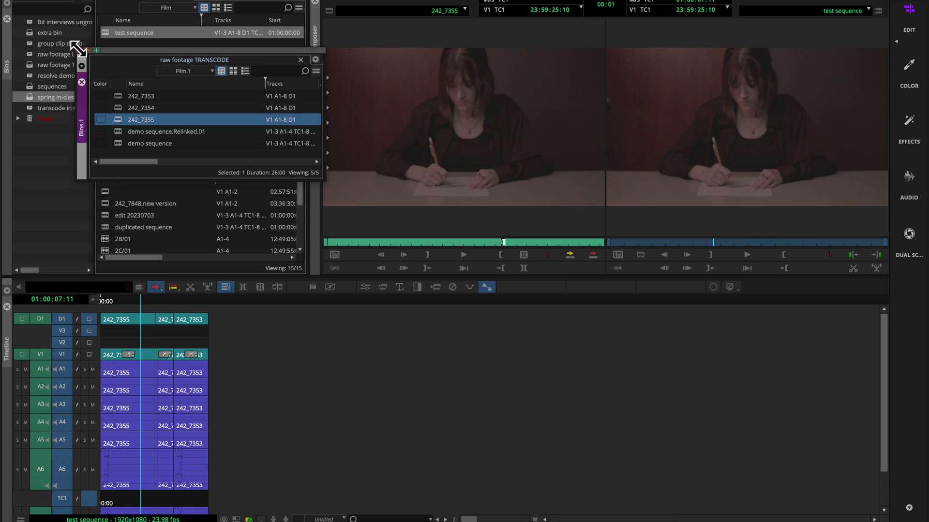
pyautogui.click(188, 202)
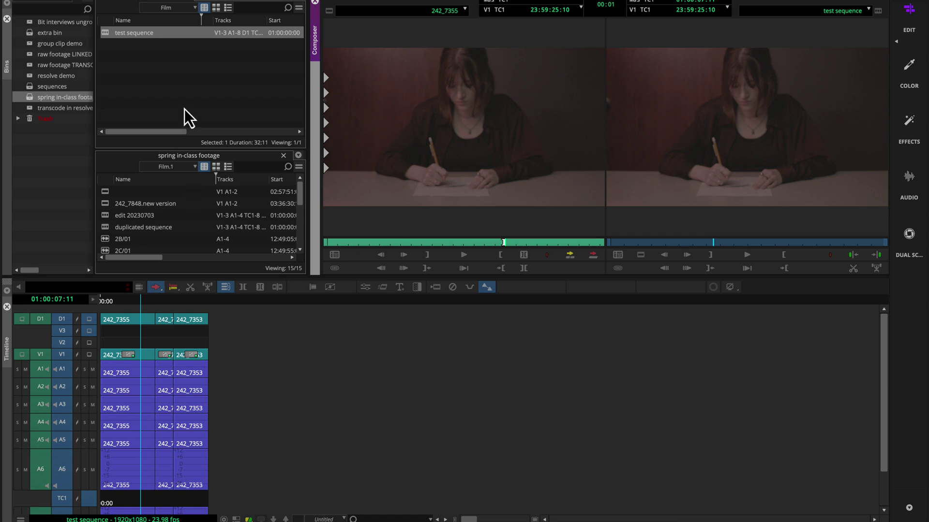
pyautogui.click(145, 85)
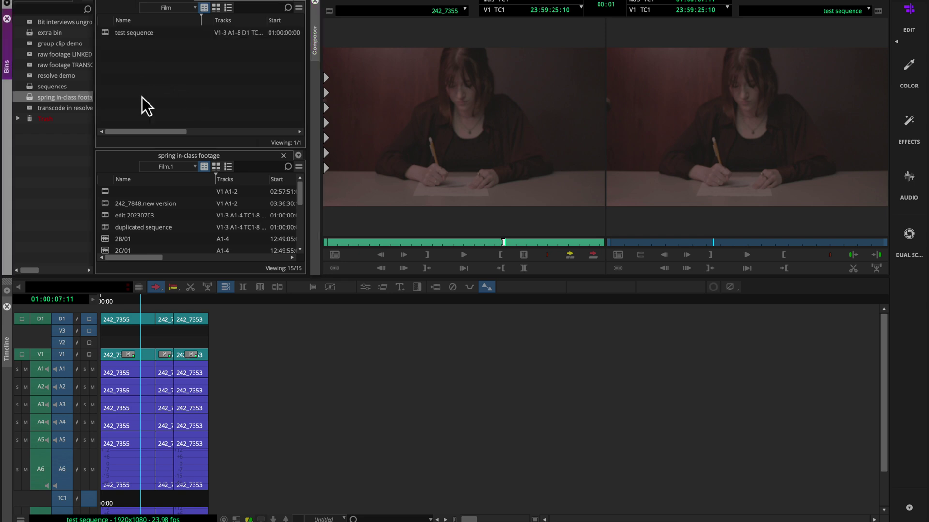
# Duplicate clip 242_7354 in the raw footage TRANSCODE bin and select the copy.
pyautogui.click(123, 203)
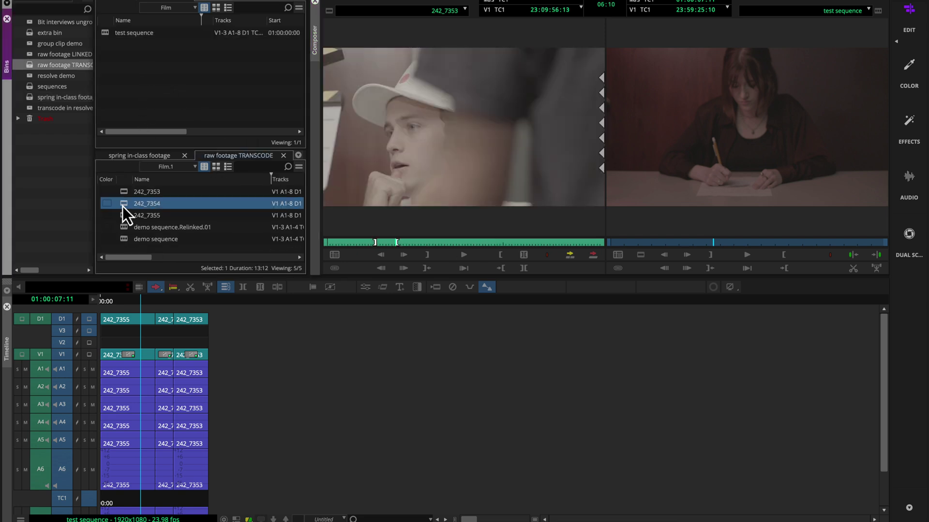
pyautogui.hotkey('ctrl', 'd')
pyautogui.click(167, 203)
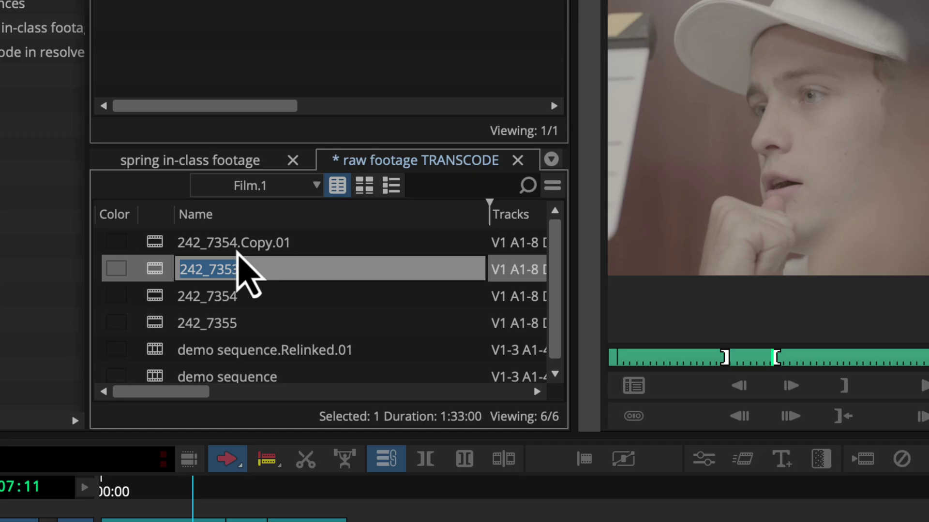
pyautogui.click(123, 193)
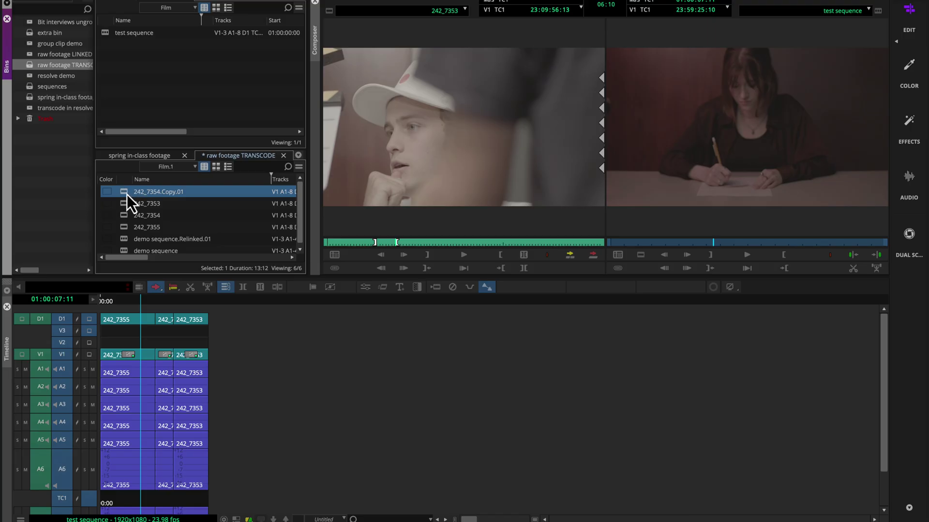
# Load the duplicated clip in the source monitor, marking its IN at 23:13:09:08 and its OUT at 23:13:11:23.
pyautogui.doubleClick(127, 194)
pyautogui.moveTo(415, 246); pyautogui.dragTo(325, 243)
pyautogui.press('i')
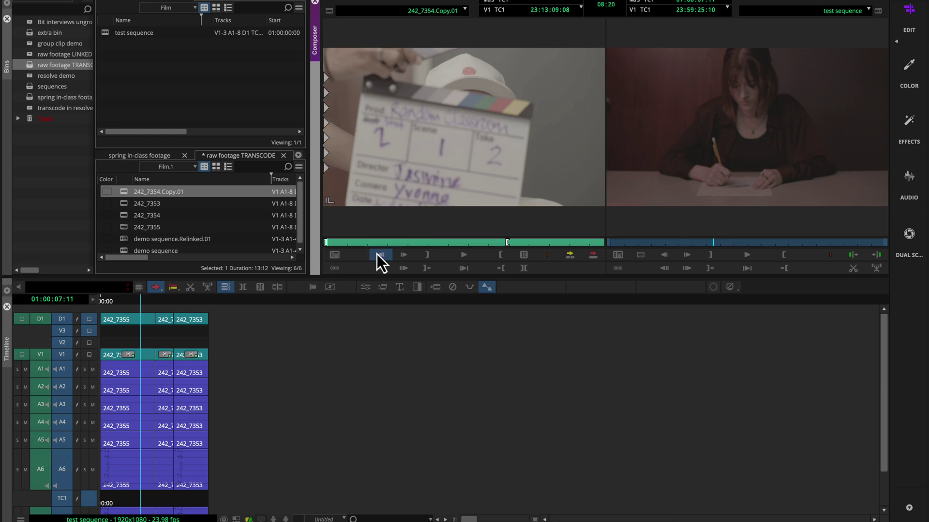
# Rename the duplicated clip as "clip to delete in a second" and load the original 242_7354 in the source monitor to compare marks.
pyautogui.click(151, 191)
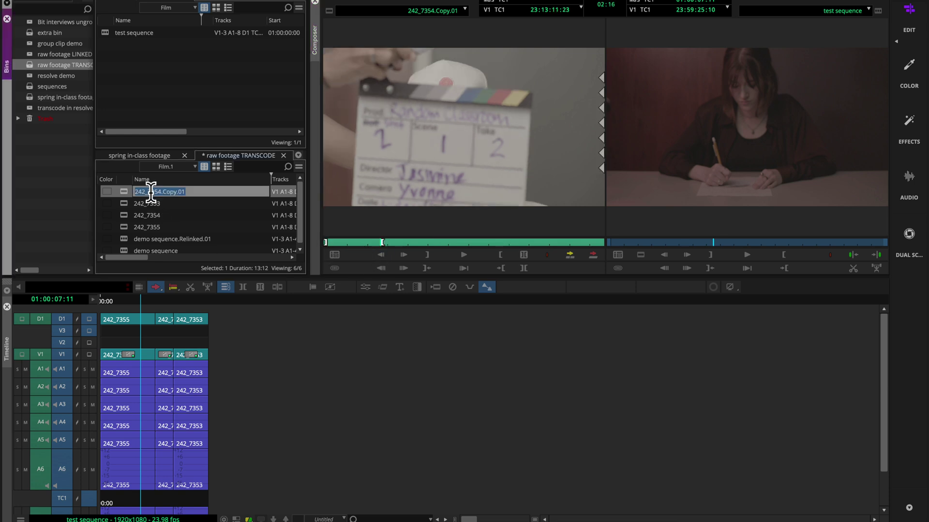
pyautogui.write('clip to delete in a se')
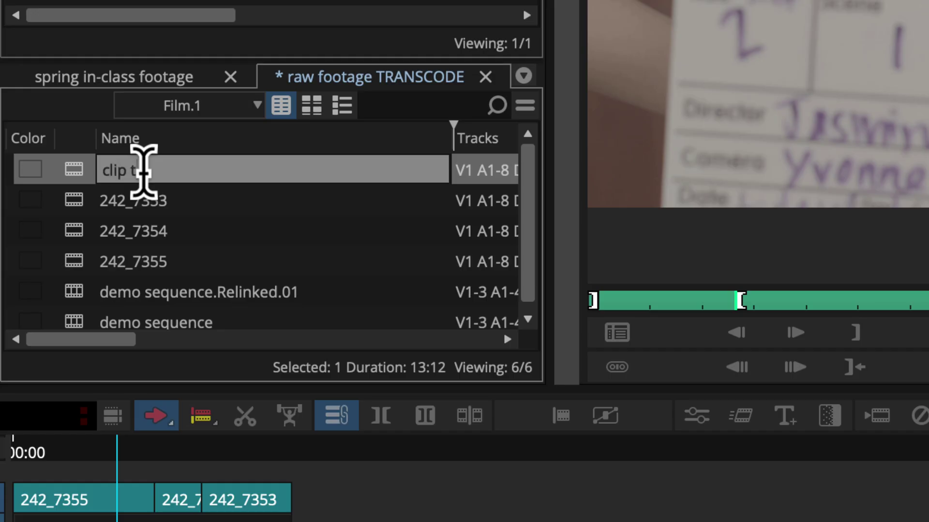
pyautogui.write('cond')
pyautogui.press('Return')
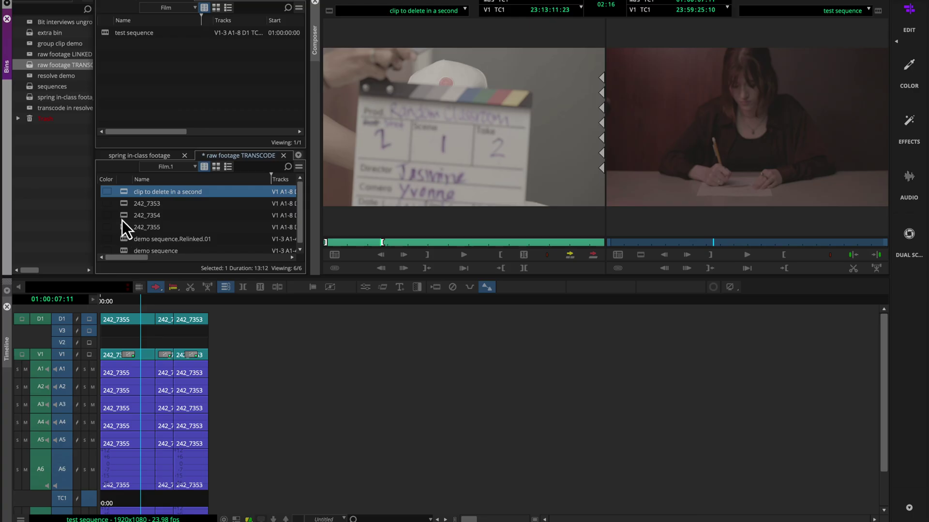
pyautogui.doubleClick(121, 219)
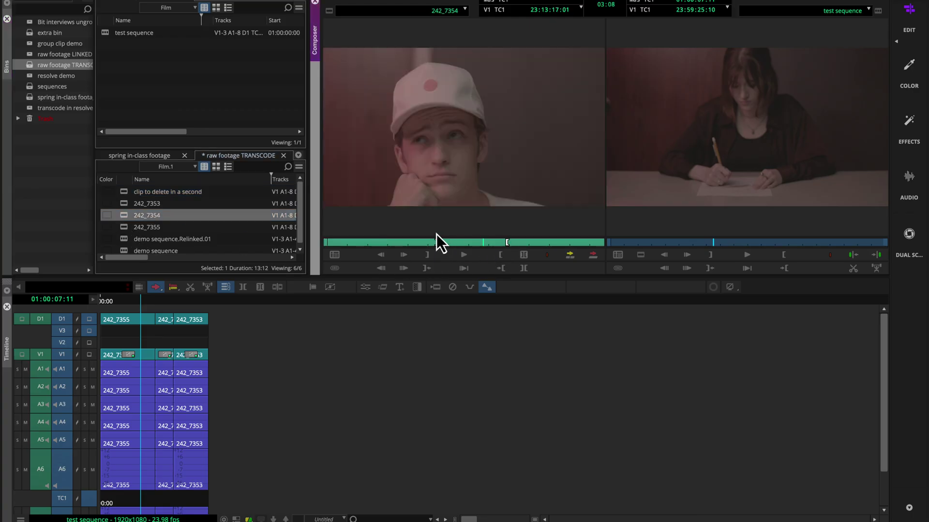
pyautogui.click(126, 190)
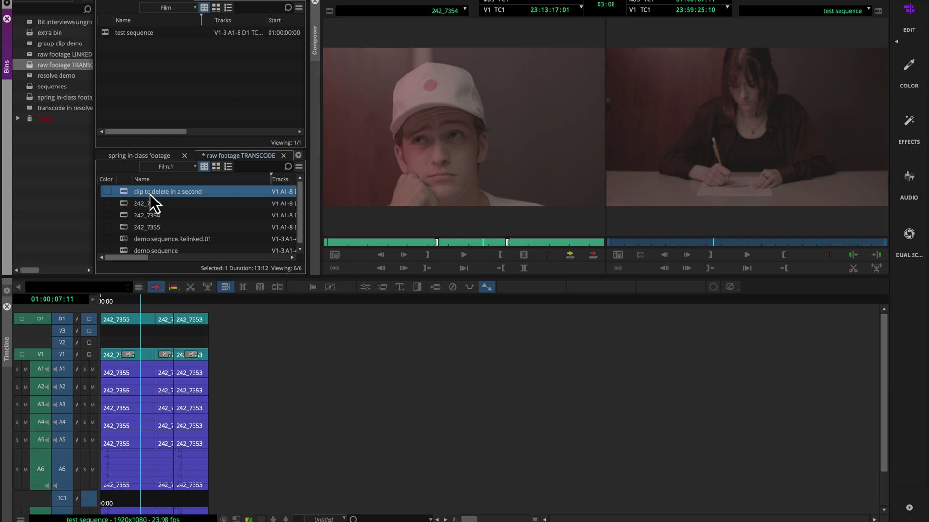
# With the extra bin in front, move clip 242_7353 into it and back to the raw footage TRANSCODE bin.
pyautogui.click(122, 206)
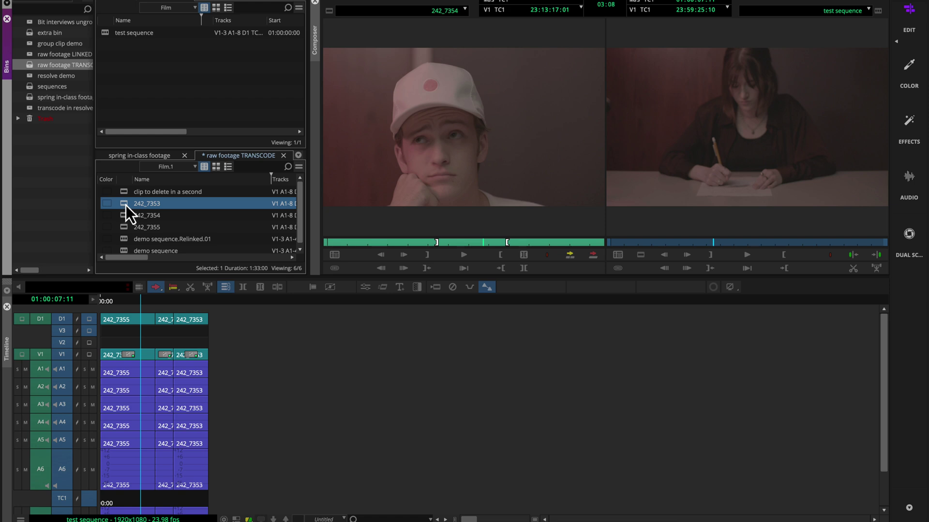
pyautogui.click(217, 8)
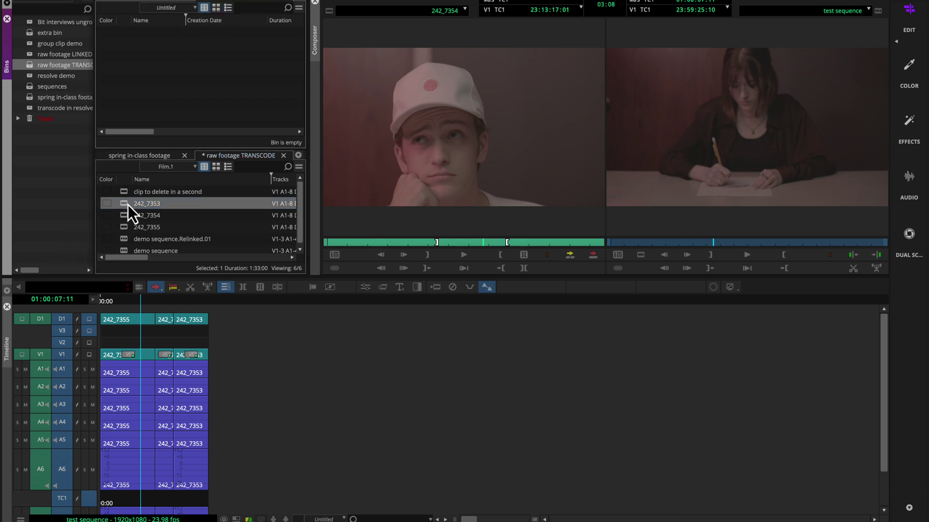
pyautogui.moveTo(128, 205); pyautogui.dragTo(141, 71)
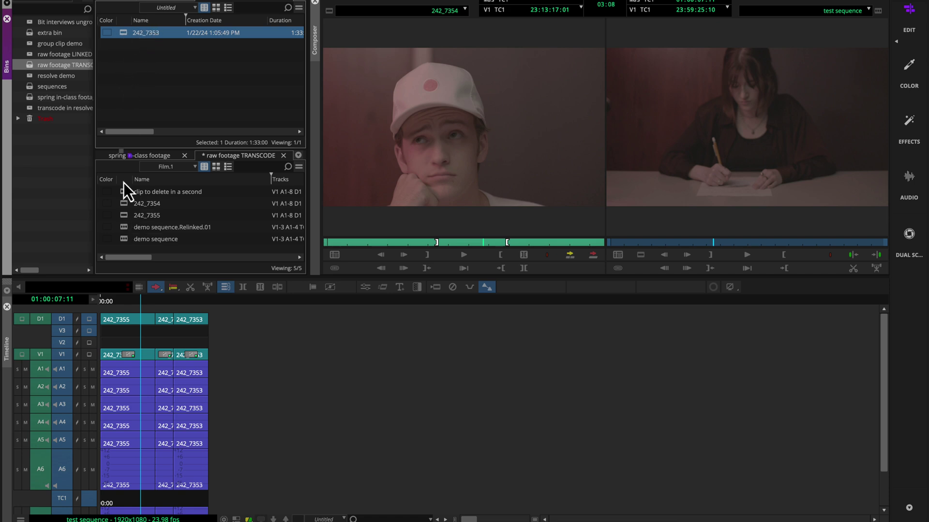
pyautogui.moveTo(140, 222); pyautogui.dragTo(140, 222)
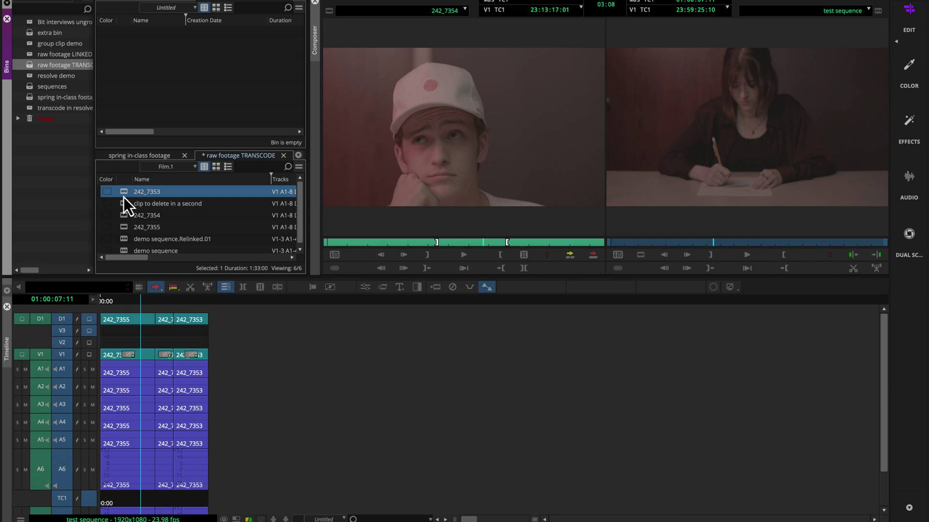
# Copy clip 242_7353 into the extra bin while keeping it in raw footage TRANSCODE, and rename it "242_7353 not duplicating".
pyautogui.moveTo(126, 194); pyautogui.dragTo(145, 68)
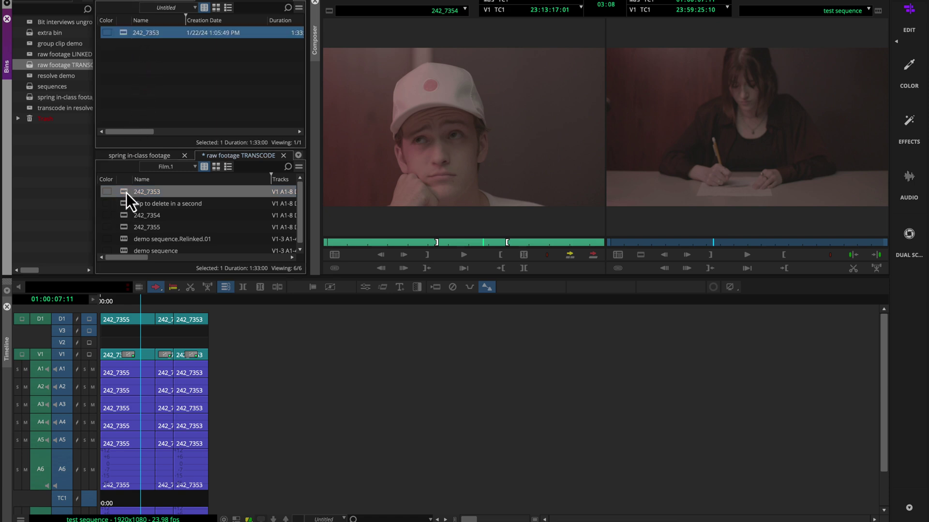
pyautogui.moveTo(126, 193); pyautogui.dragTo(135, 33)
pyautogui.click(170, 191)
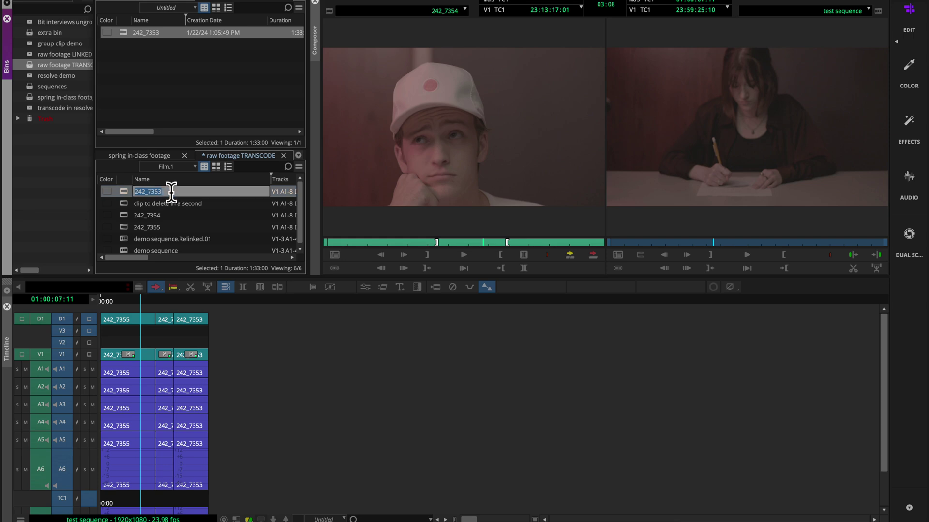
pyautogui.write('not duplicating')
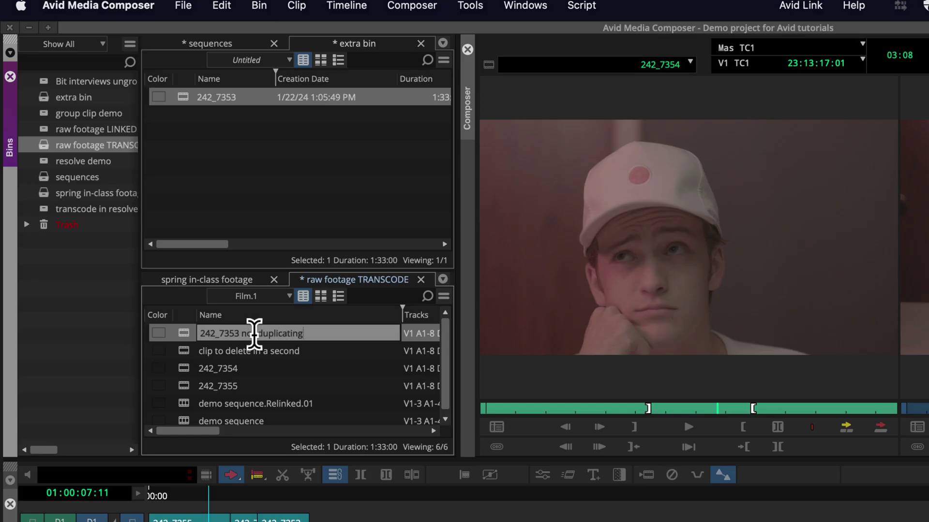
pyautogui.press('Return')
# Widen the extra bin's Name column to show the clip's full name and clear the selection.
pyautogui.click(259, 104)
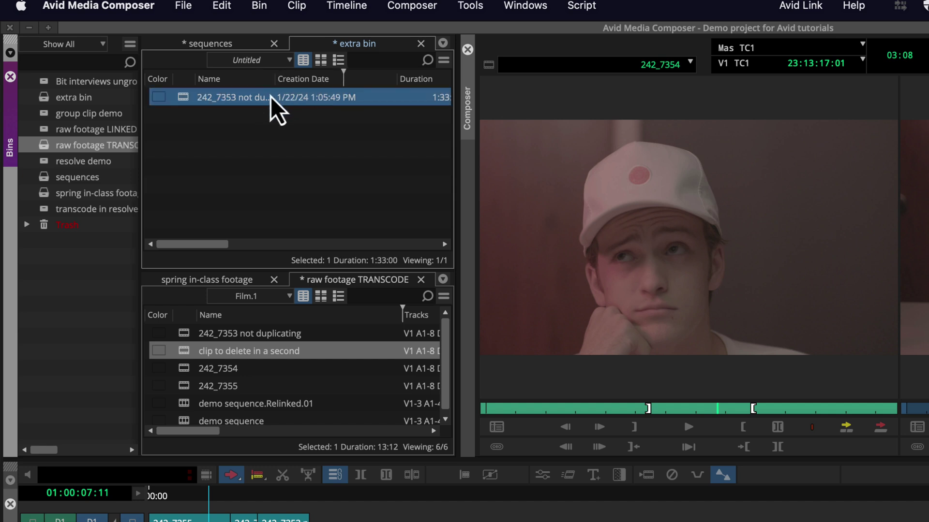
pyautogui.moveTo(275, 79); pyautogui.dragTo(343, 79)
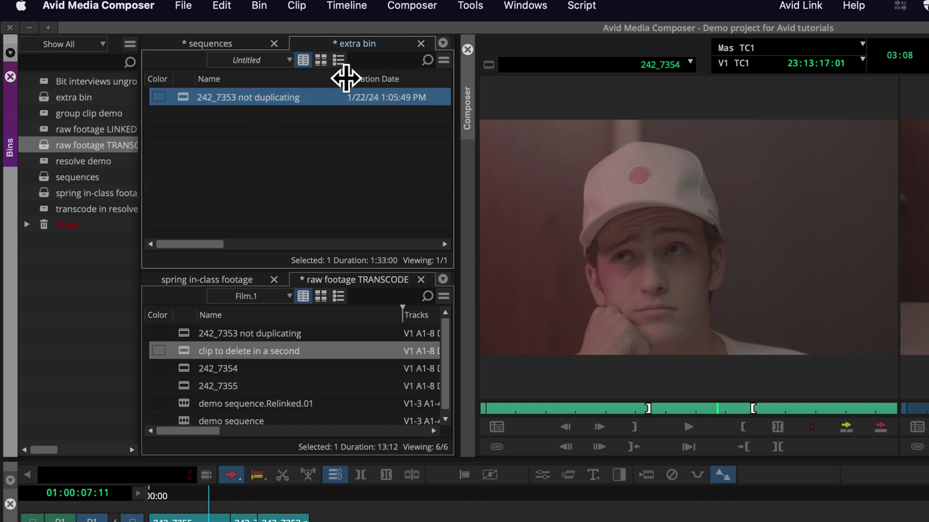
pyautogui.click(203, 116)
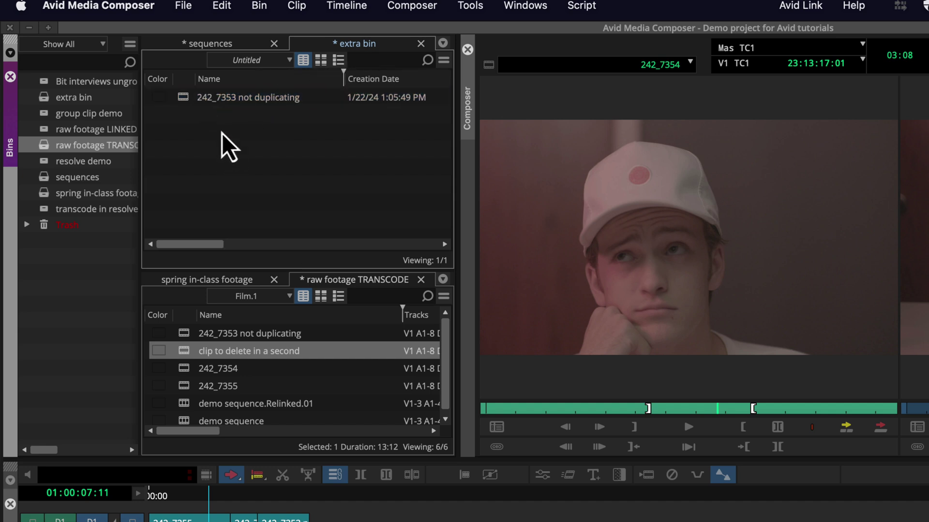
# Select the "242_7353 not duplicating" clip in the extra bin and the raw footage TRANSCODE bin in turn, and save the bins.
pyautogui.click(197, 100)
pyautogui.click(185, 333)
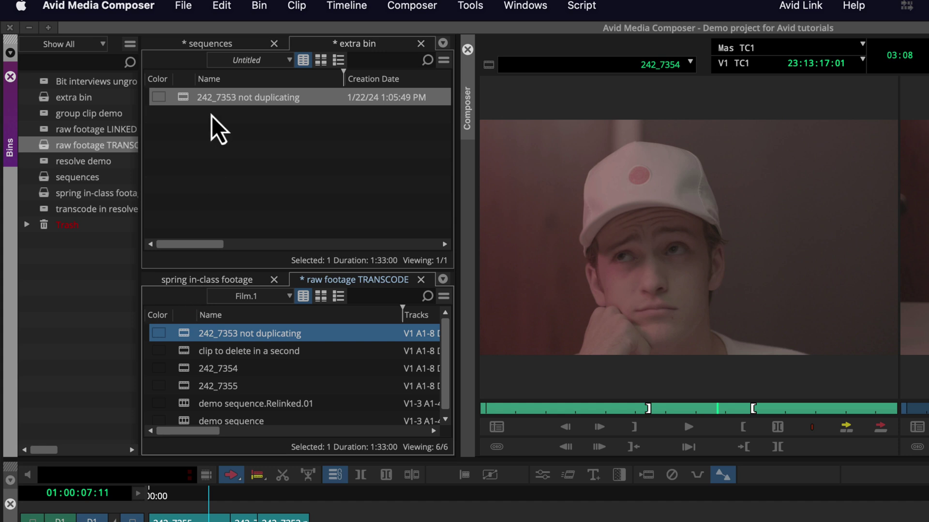
pyautogui.click(192, 100)
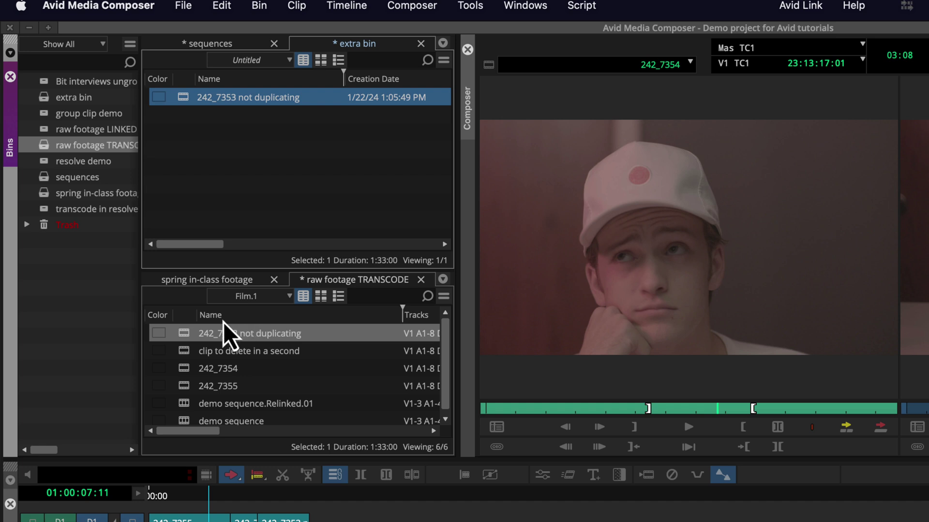
pyautogui.click(186, 335)
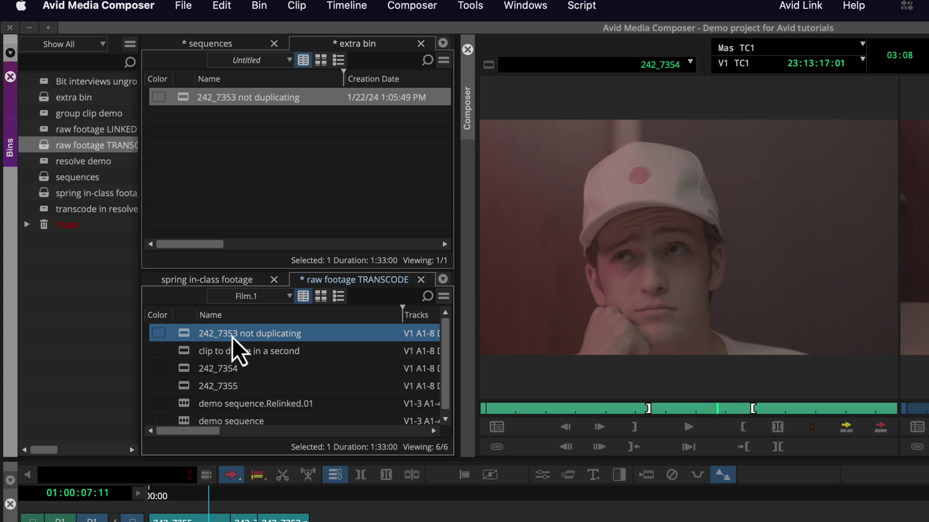
pyautogui.press('super+s')
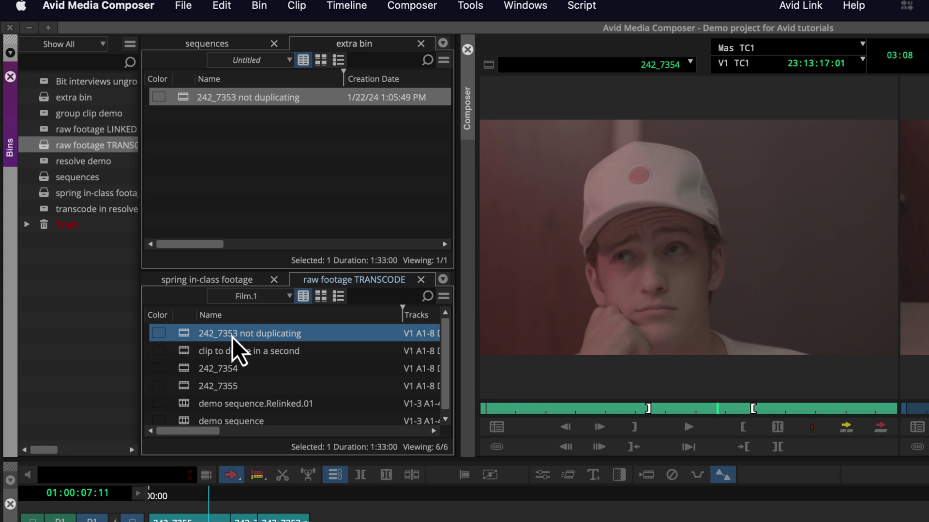